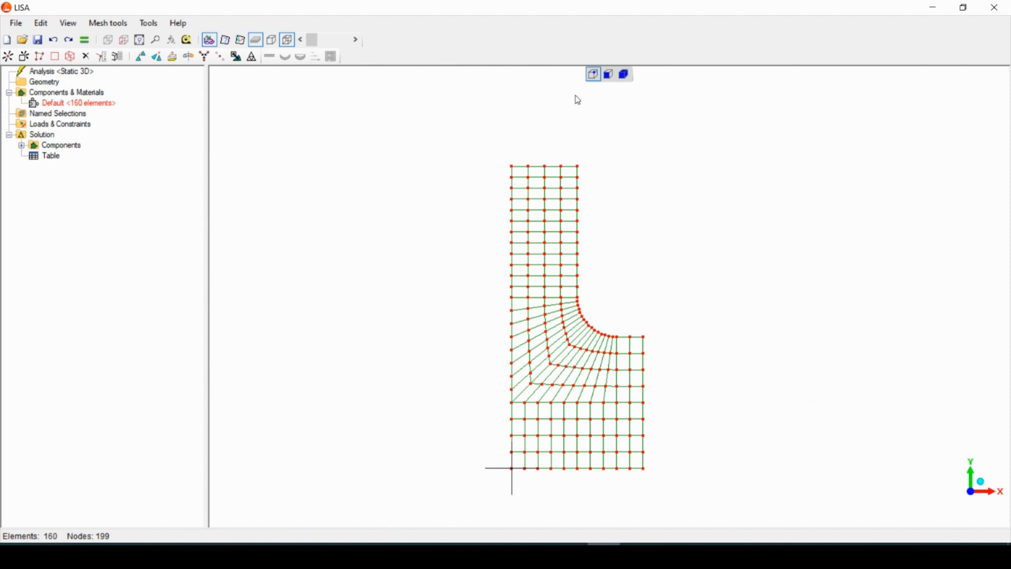
Create a named node selection from the nodes along the mesh's left vertical edge and rename it "eixo"
drag(478, 139, 523, 528)
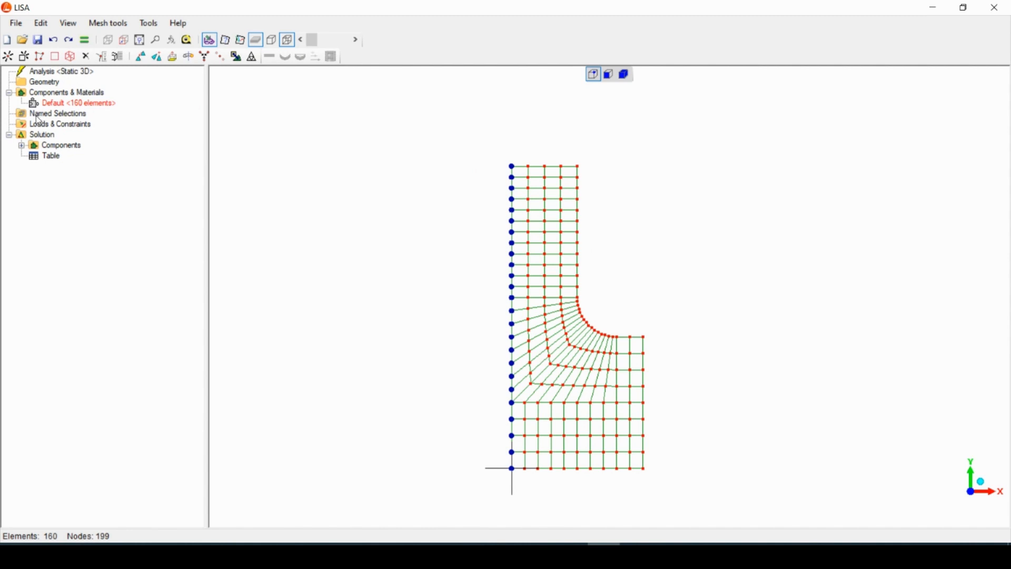
right_click(55, 114)
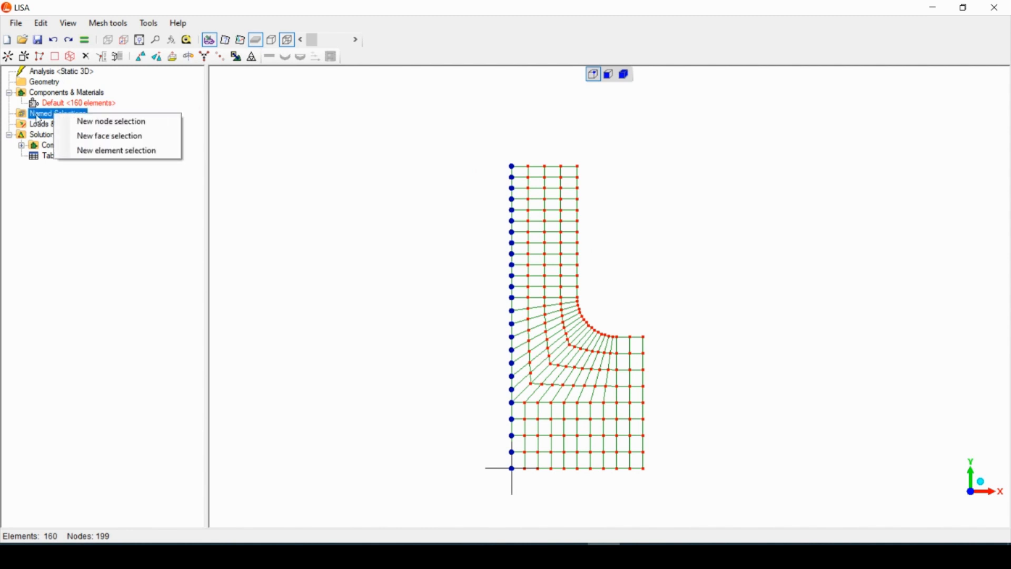
click(128, 126)
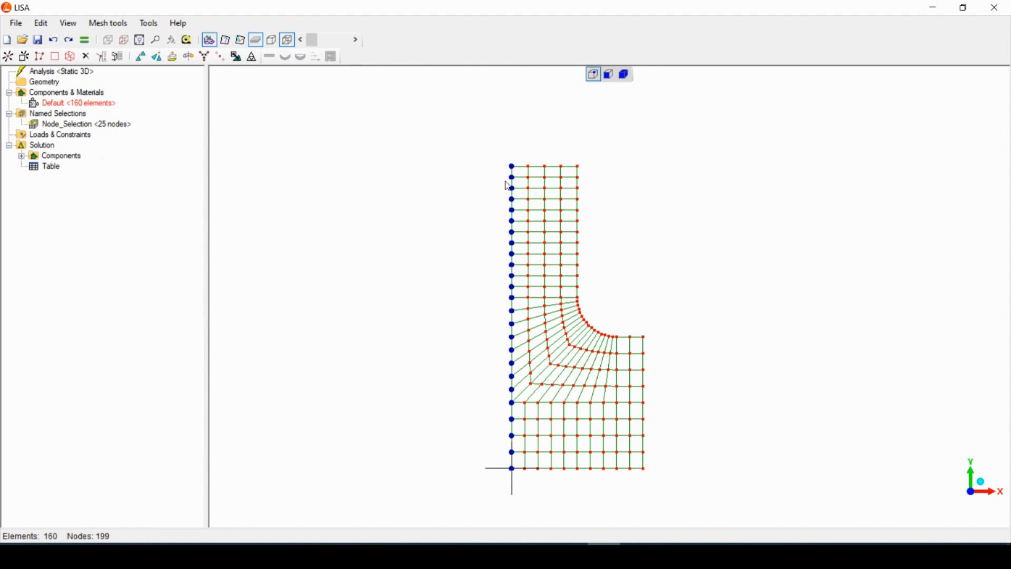
click(66, 125)
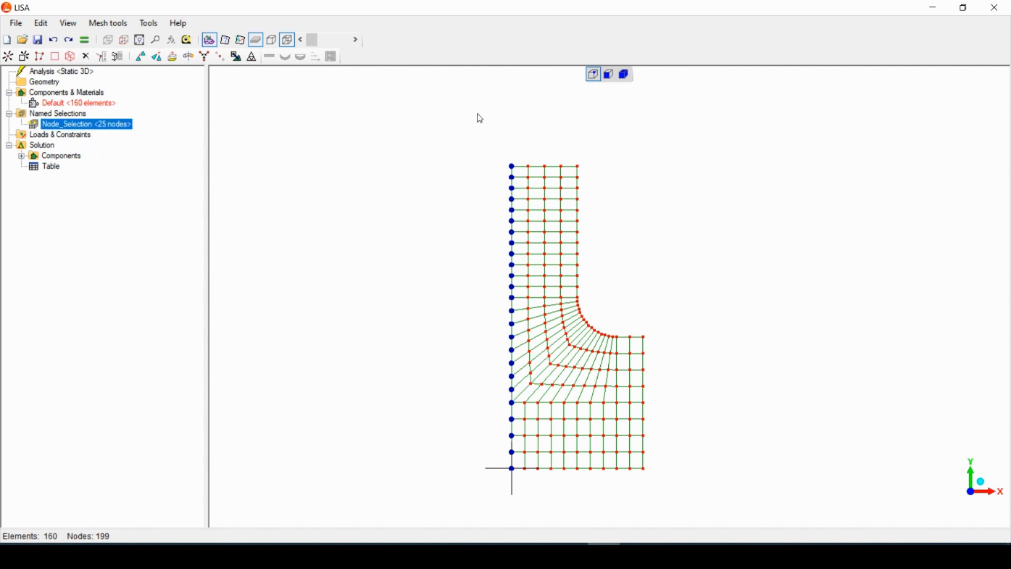
click(545, 114)
click(74, 125)
right_click(74, 129)
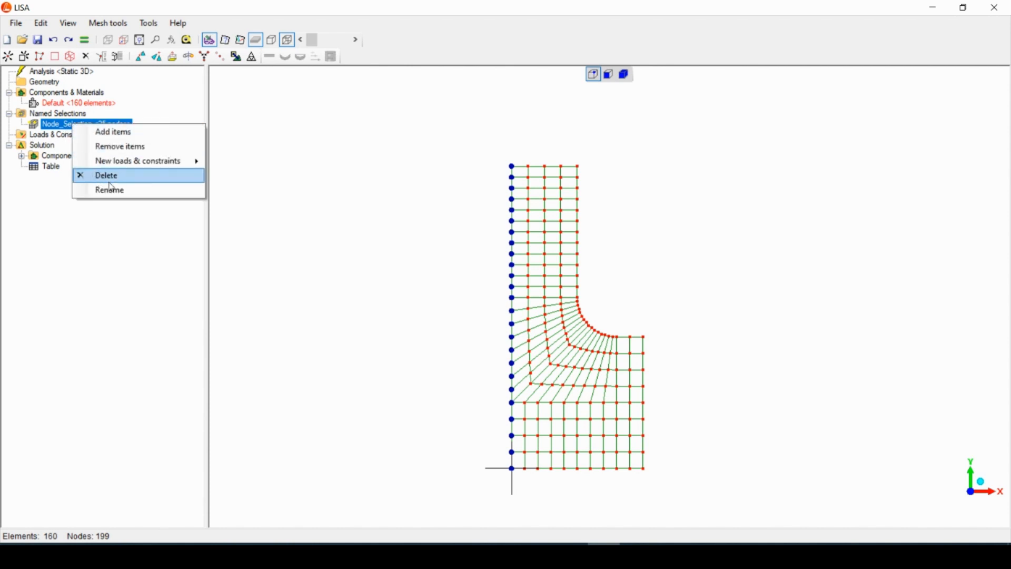
click(127, 191)
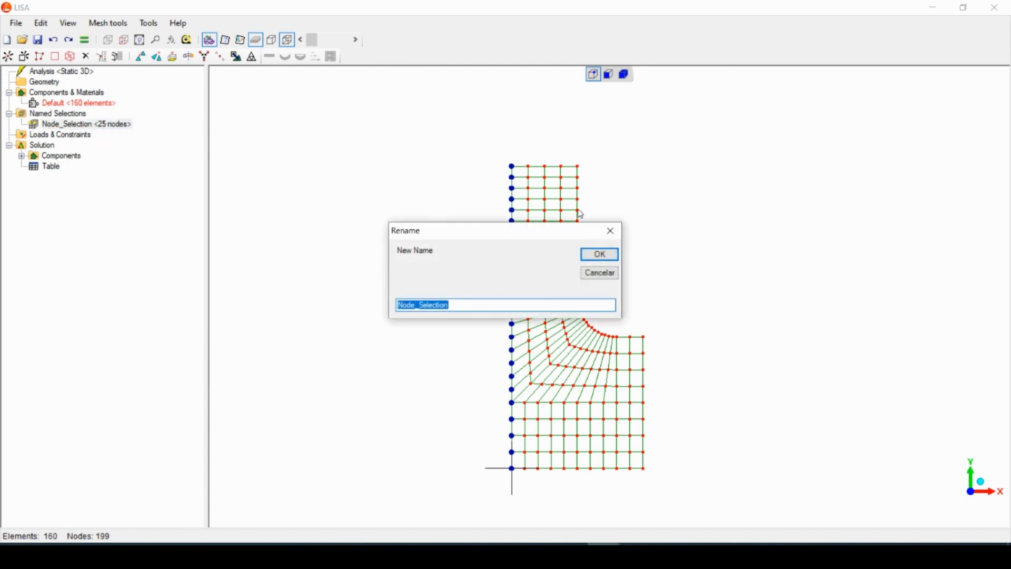
text(eixo)
click(599, 255)
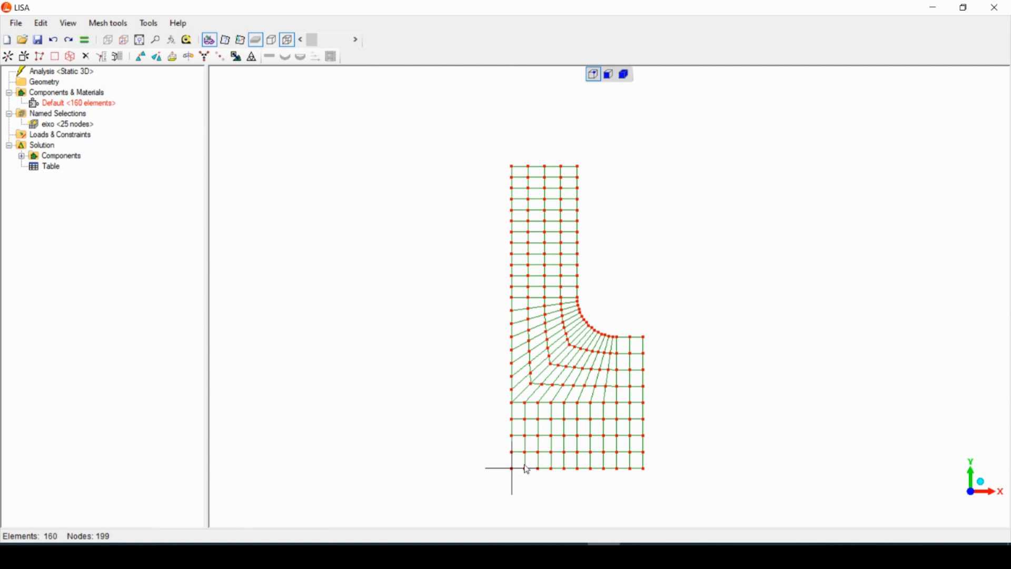
Create a named node selection from the nodes along the mesh's bottom edge and rename it "apoio"
drag(491, 461, 736, 519)
right_click(58, 115)
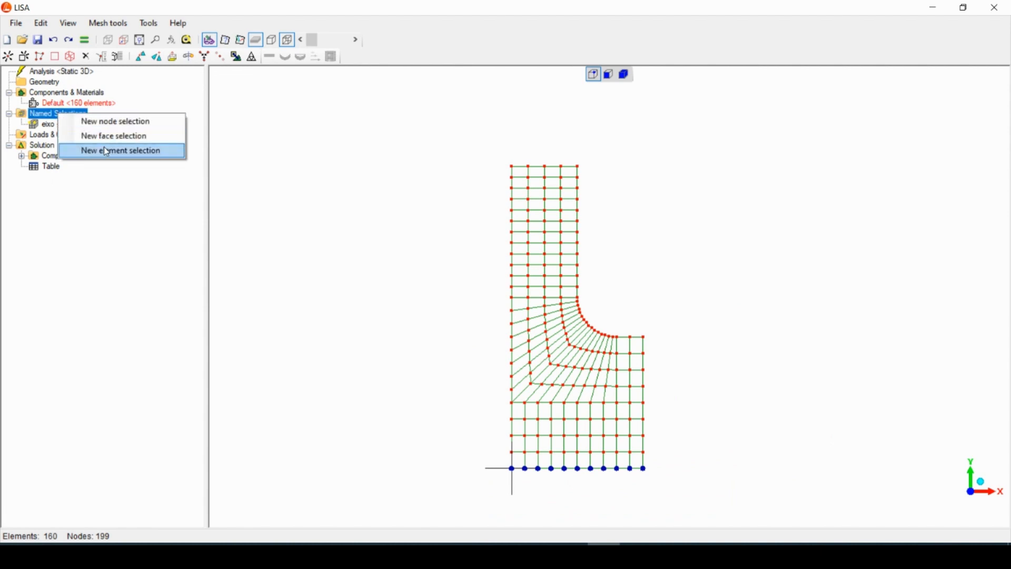
click(107, 120)
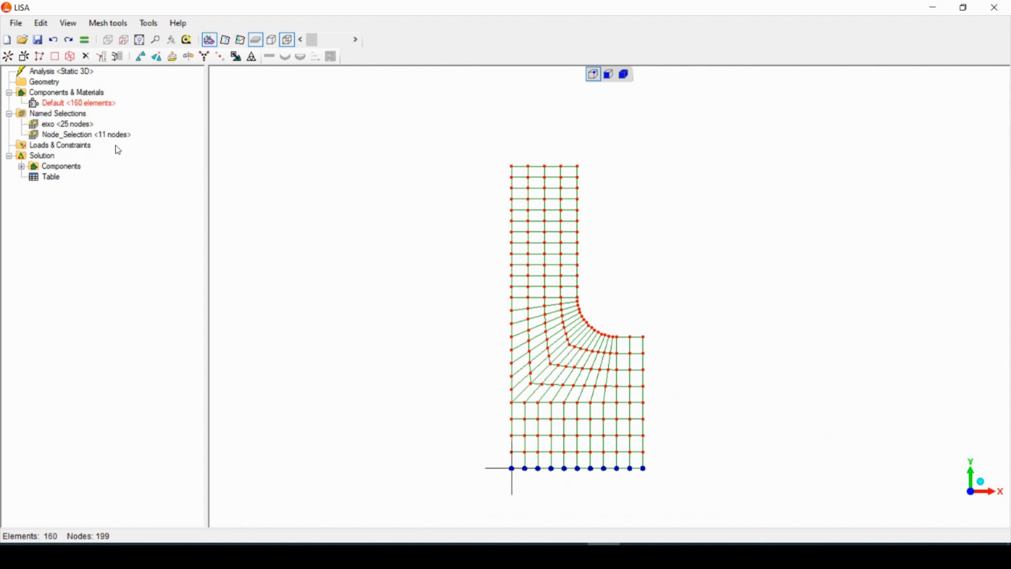
right_click(105, 136)
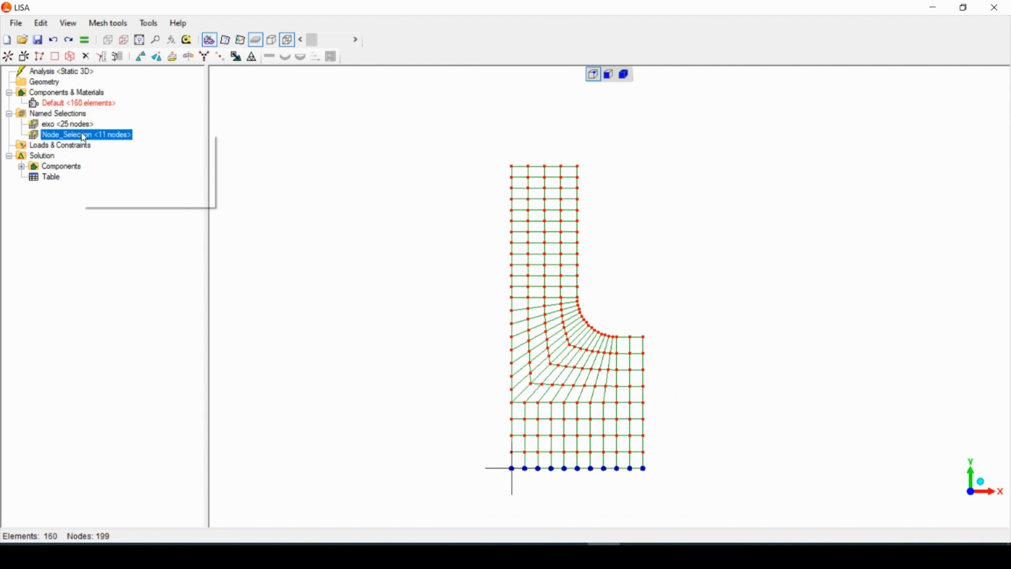
click(122, 198)
text(a)
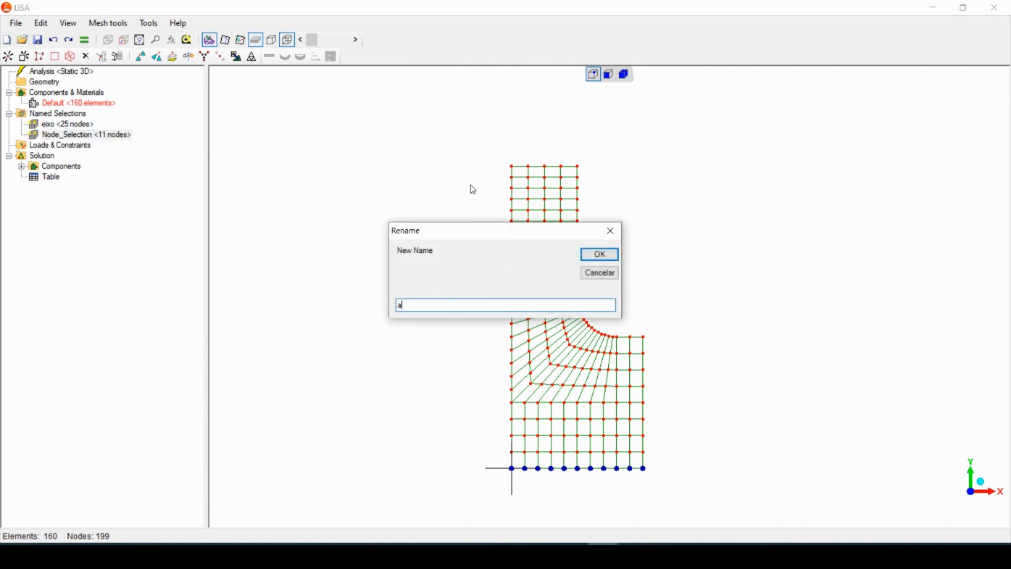
text(poio)
click(600, 254)
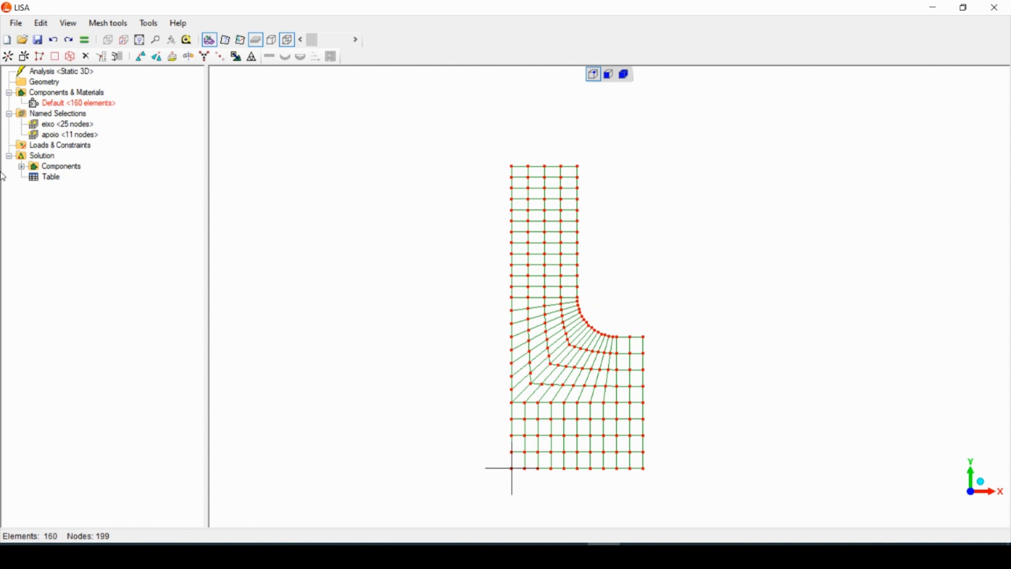
click(61, 127)
click(66, 136)
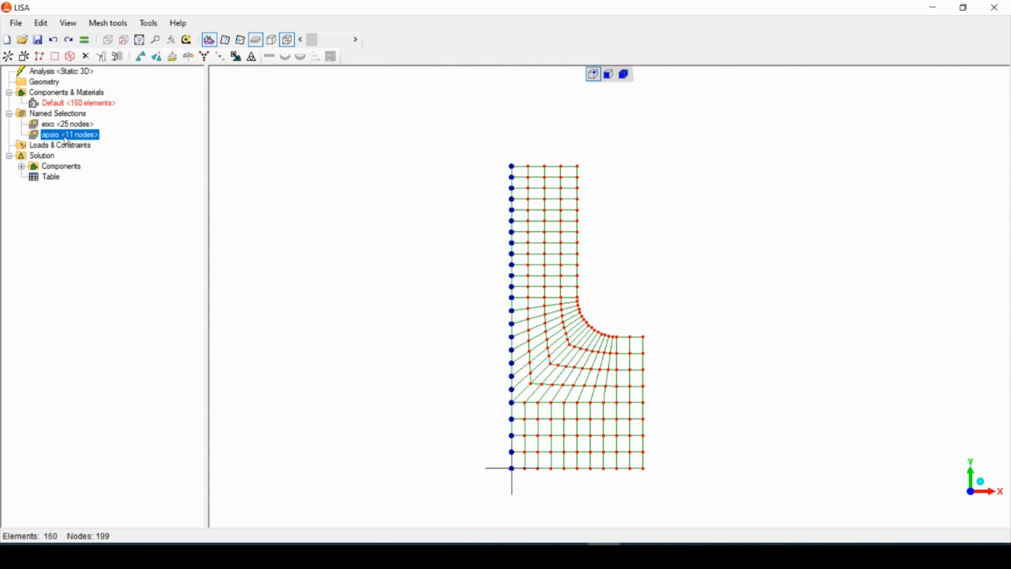
click(381, 169)
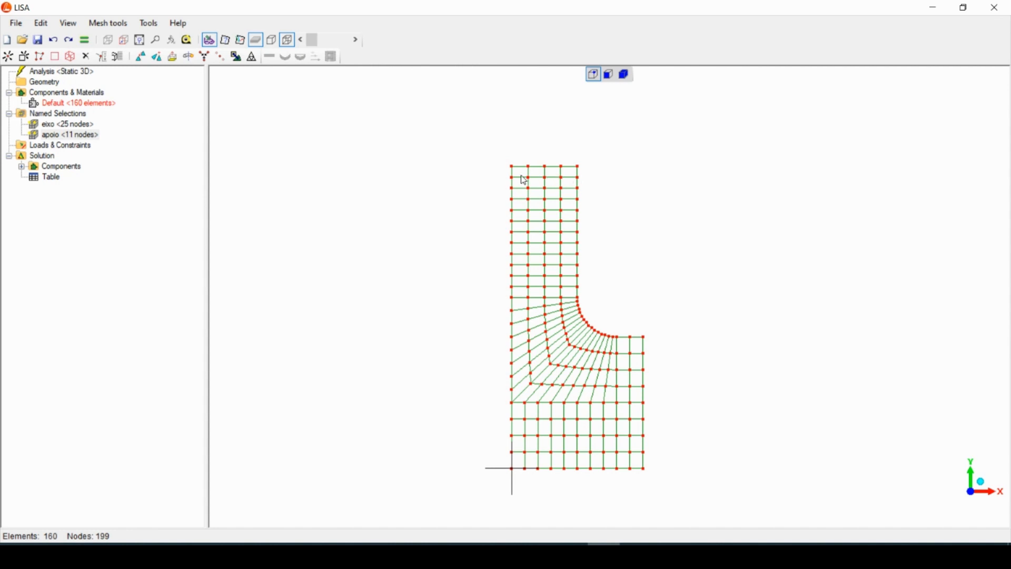
Create a named node selection from the nodes along the mesh's top edge and rename it "carga"
drag(479, 149, 632, 177)
right_click(56, 113)
click(117, 136)
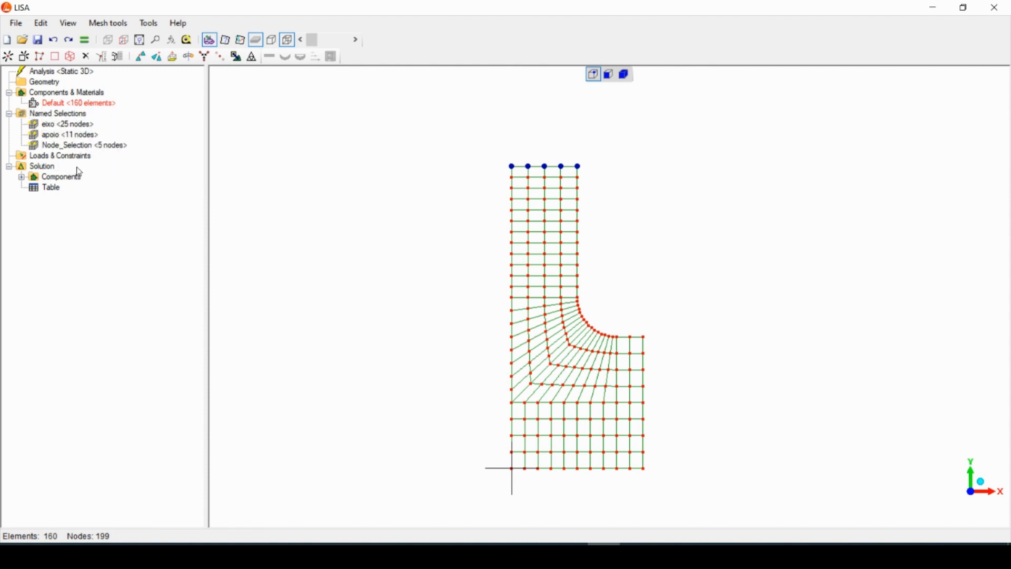
click(73, 147)
right_click(73, 147)
click(136, 212)
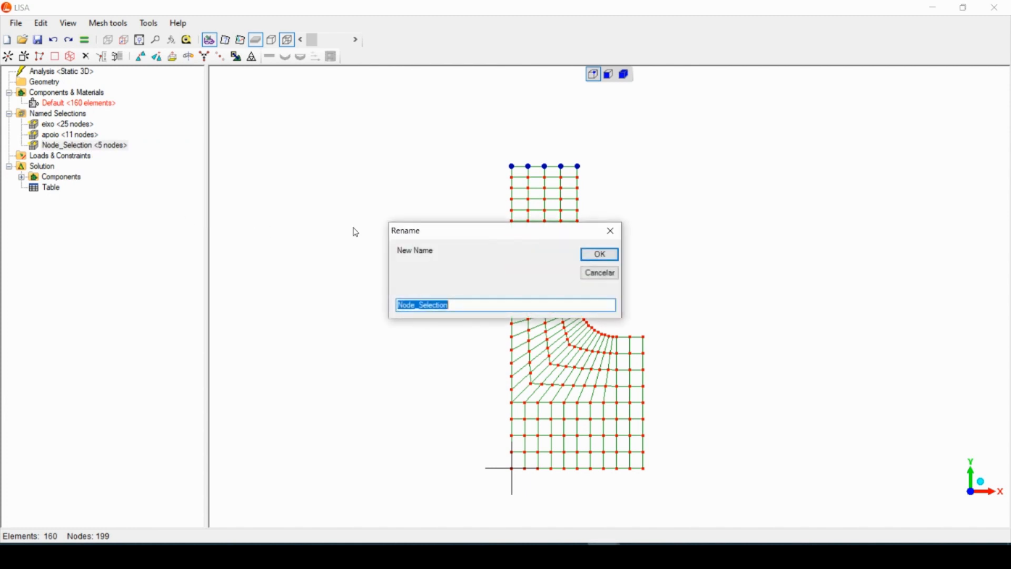
text(carga)
click(599, 255)
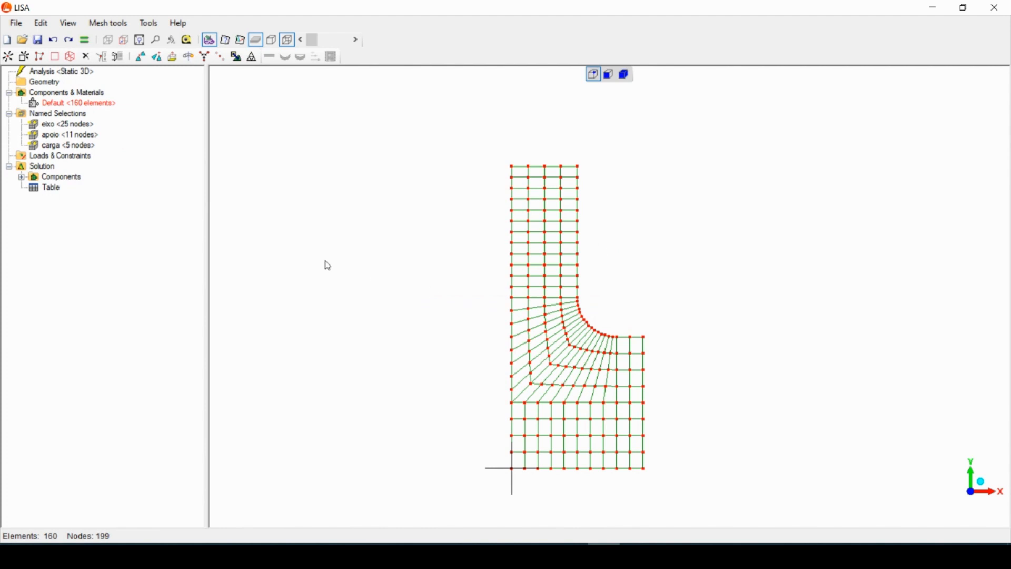
click(73, 126)
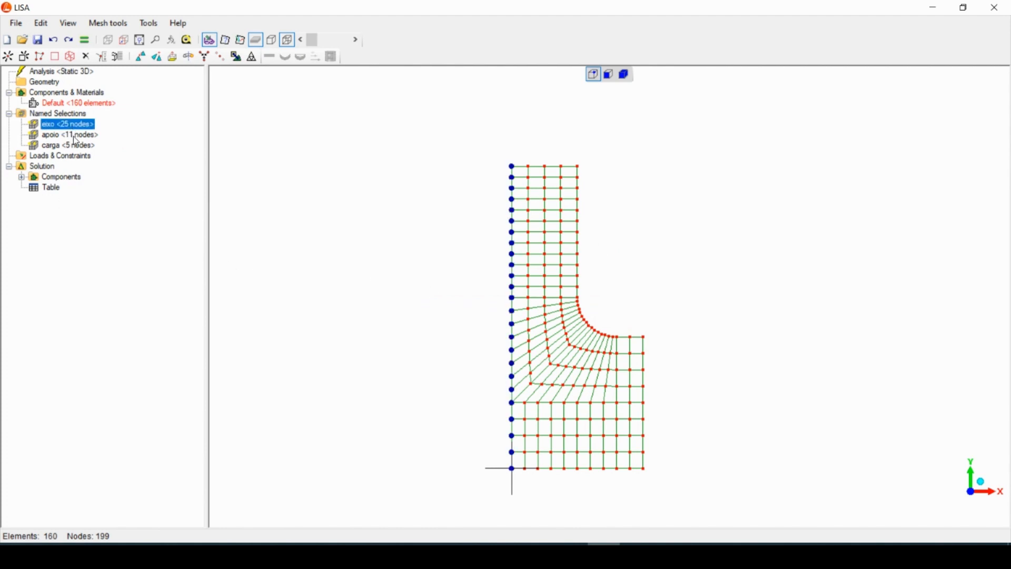
click(75, 136)
click(75, 146)
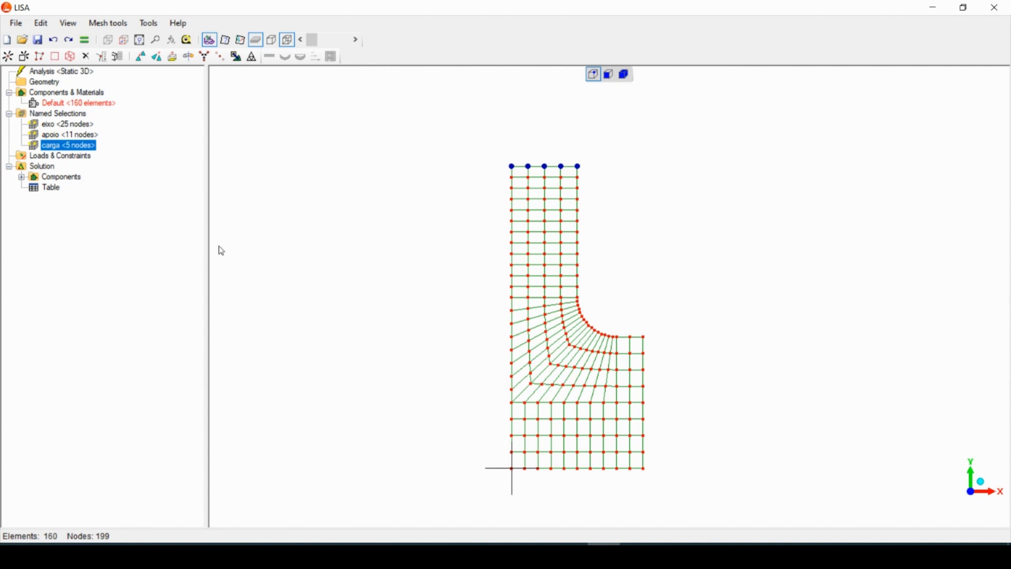
click(283, 193)
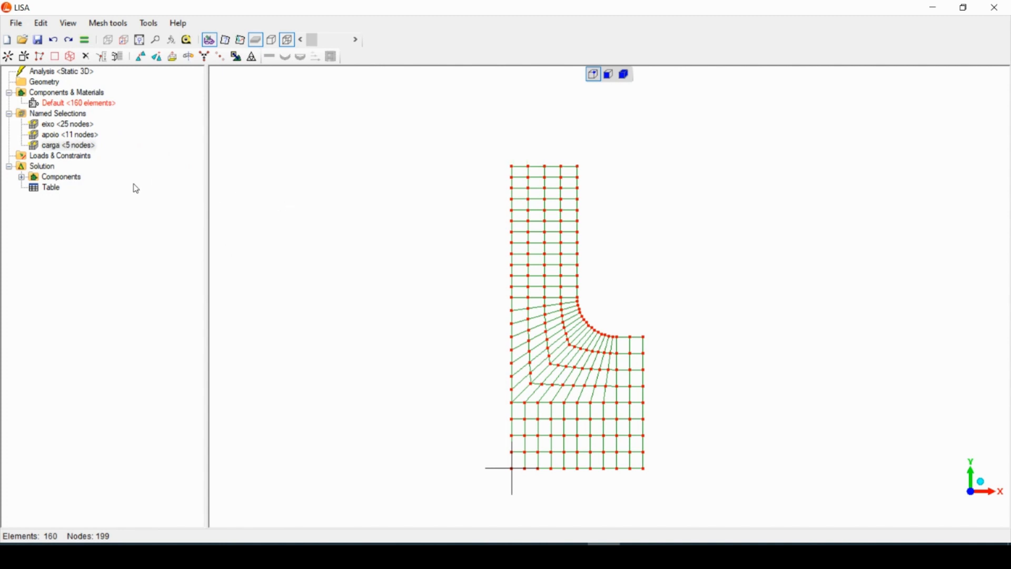
Add a displacement constraint of 0 in X to the bottom-edge nodes of "apoio", created from the current selection
click(56, 135)
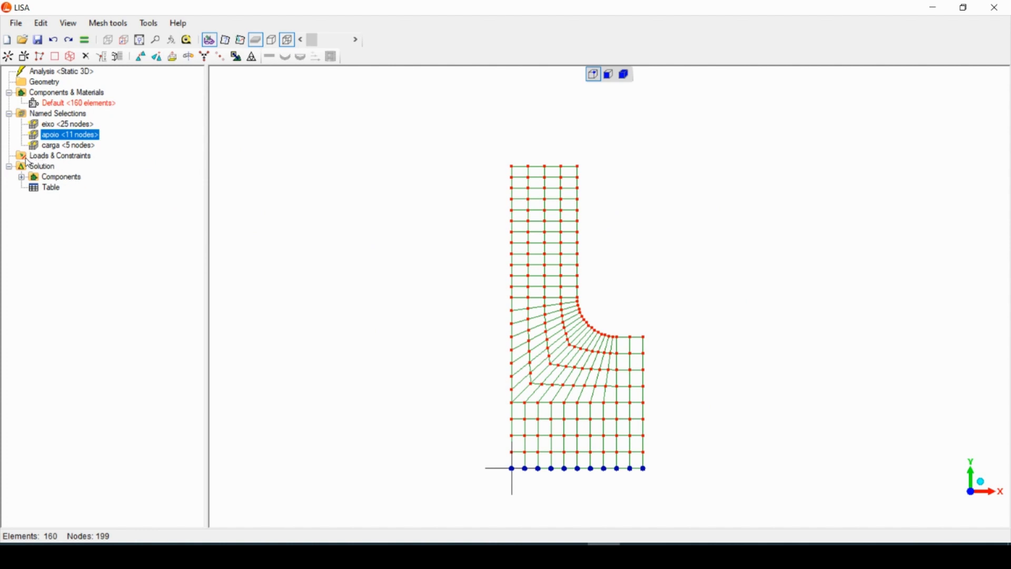
right_click(68, 157)
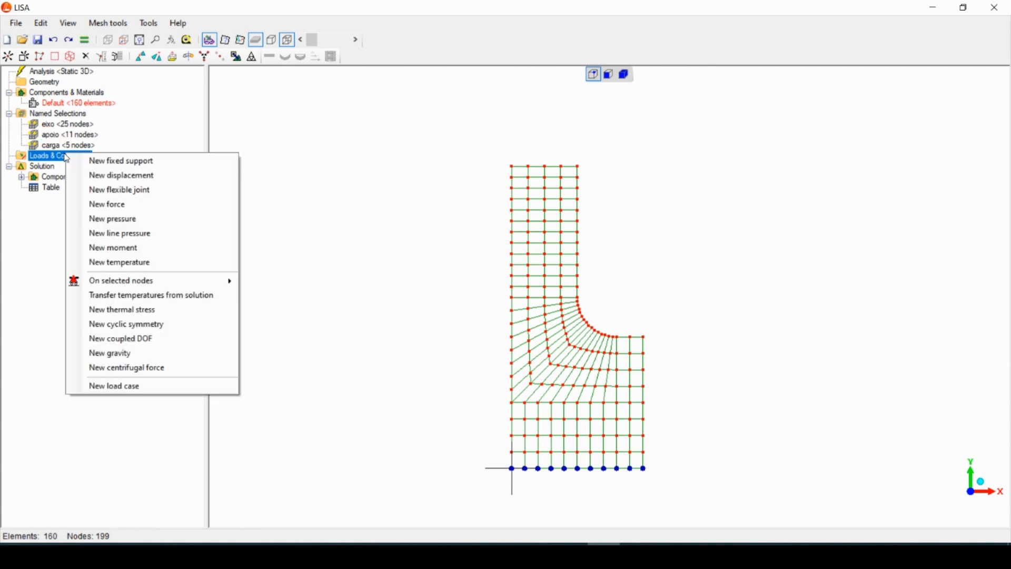
click(123, 174)
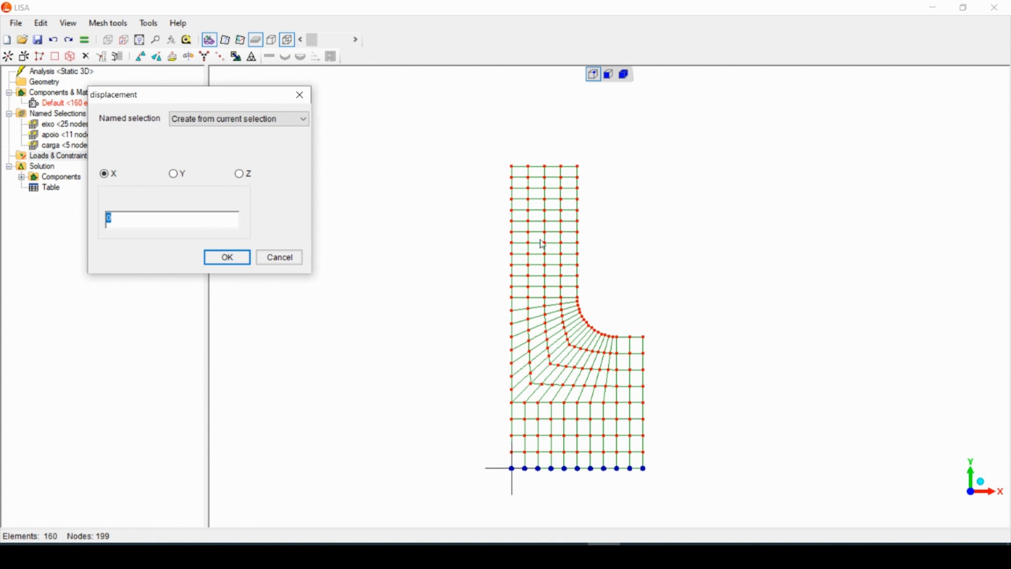
click(226, 258)
scroll(611, 502, up, 2)
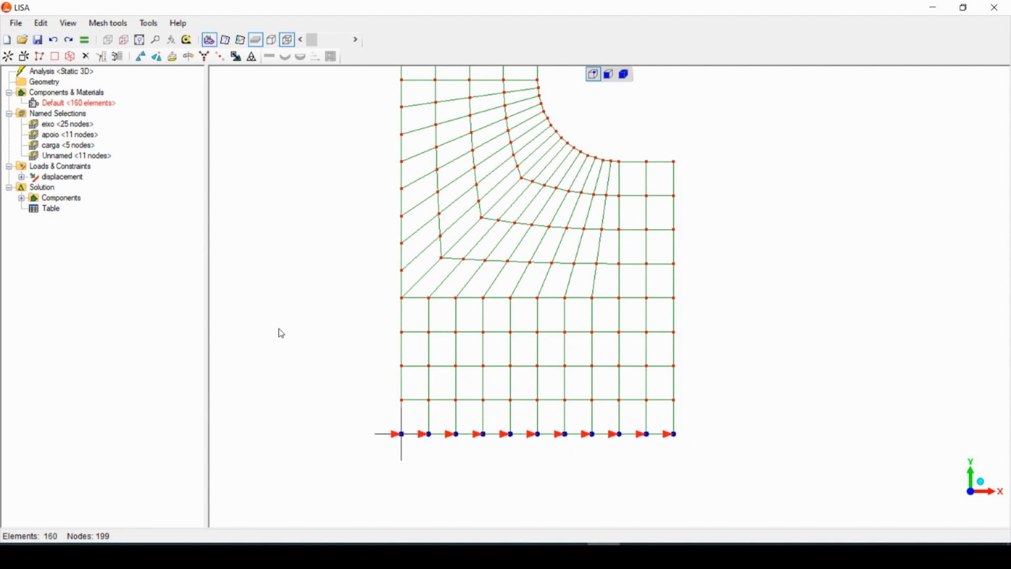
Add a displacement constraint of 0 in Y to the bottom-edge nodes, created from the current selection
click(66, 138)
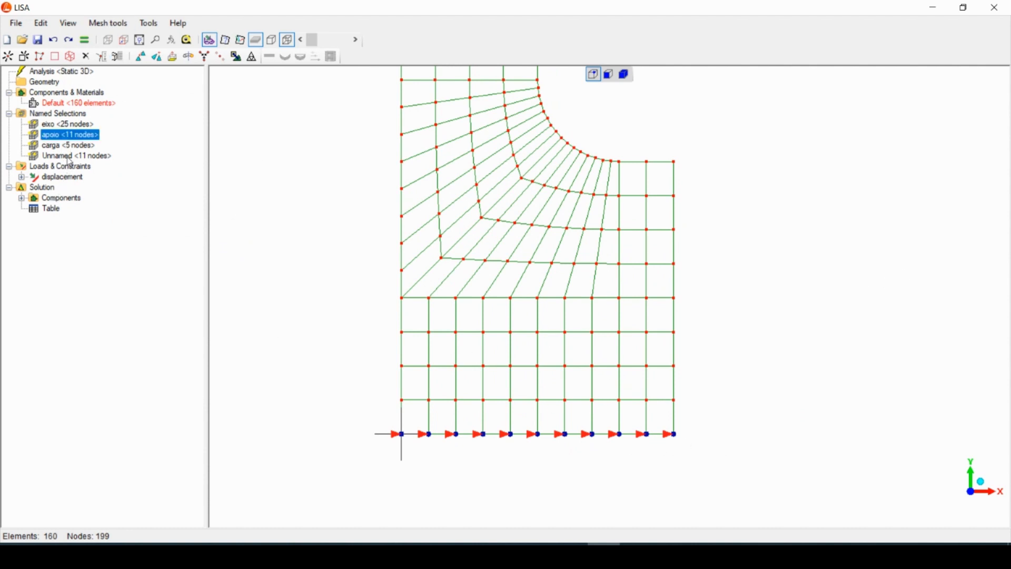
right_click(42, 167)
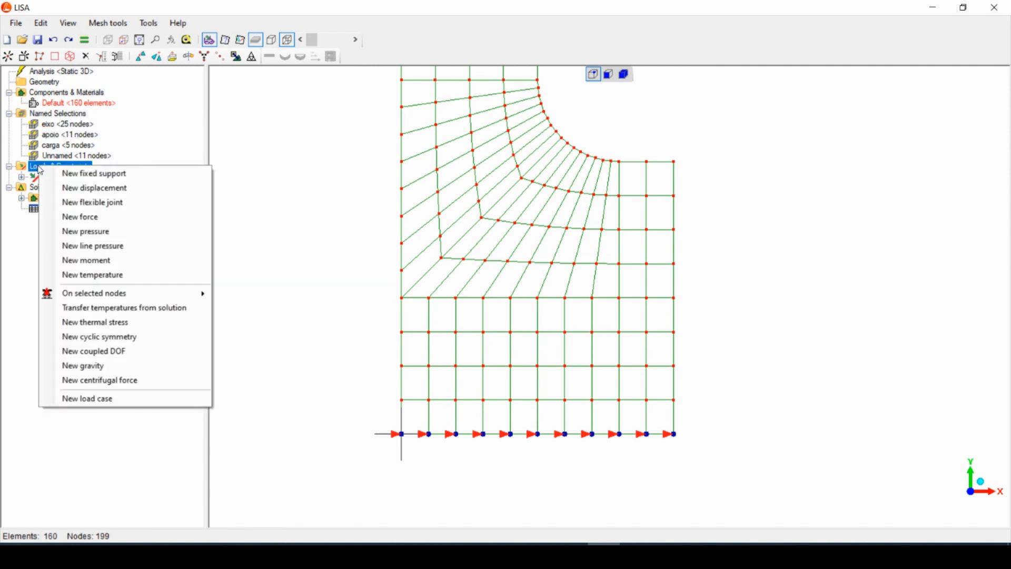
click(109, 189)
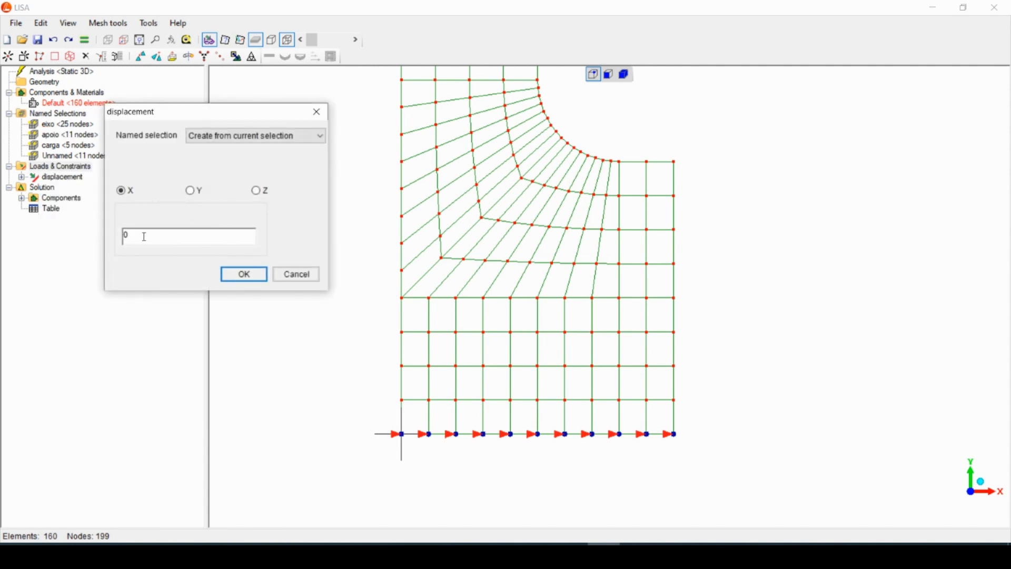
click(199, 194)
click(245, 275)
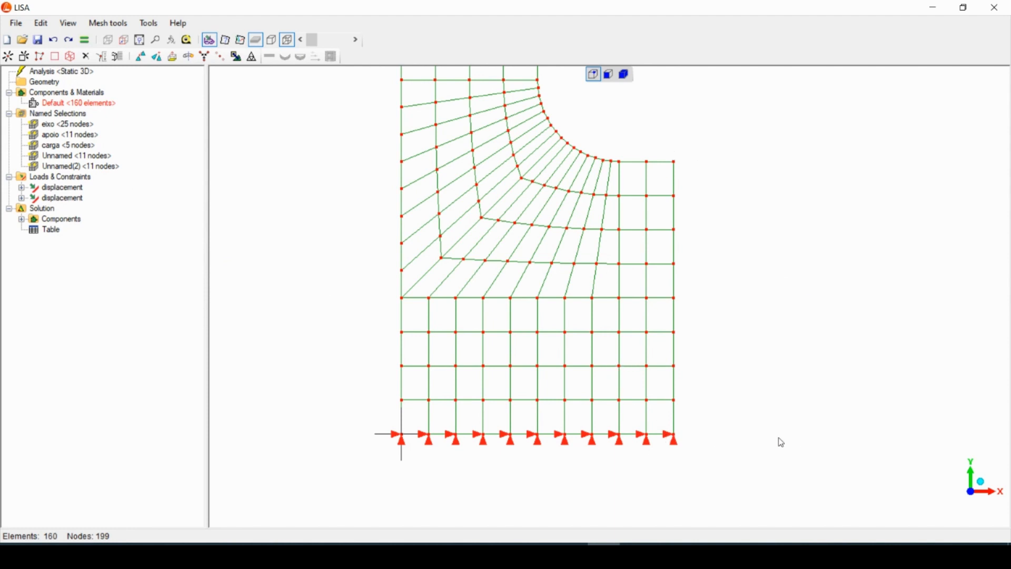
Add a displacement constraint of 0 in X to all nodes along the mesh's left vertical edge, created from the current selection
drag(693, 442, 748, 331)
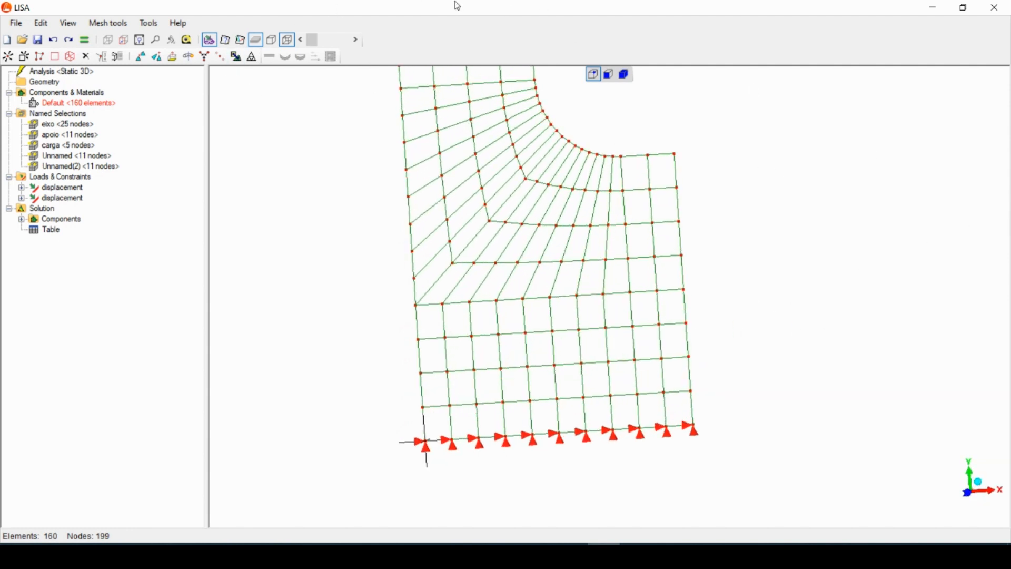
click(124, 40)
scroll(606, 363, down, 3)
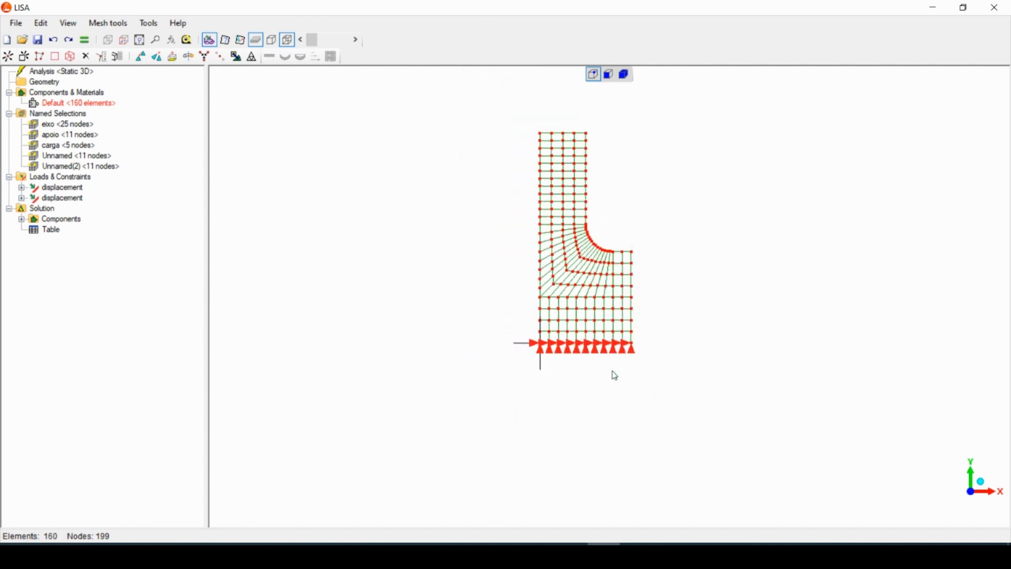
scroll(600, 232, up, 2)
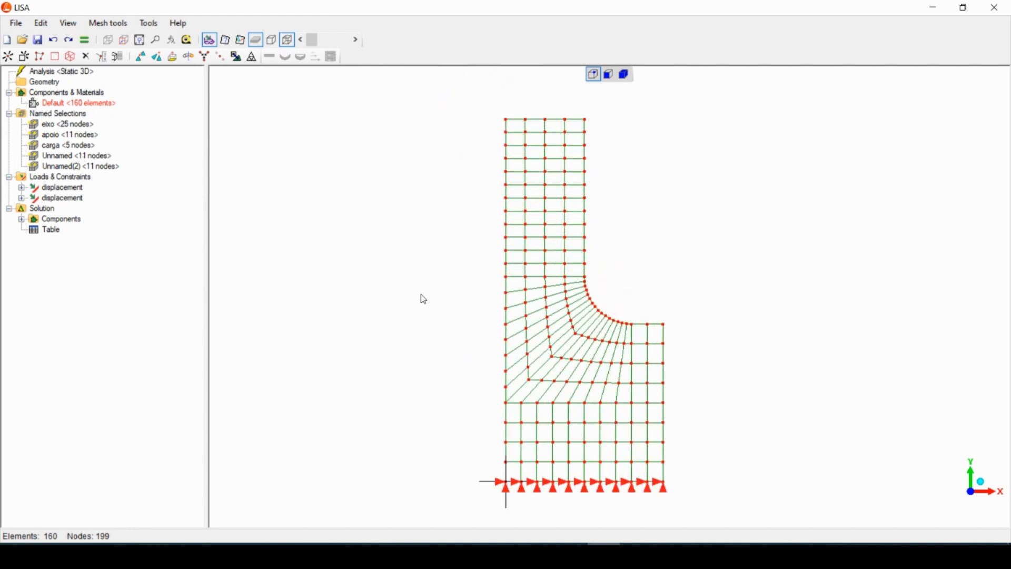
drag(454, 98, 515, 517)
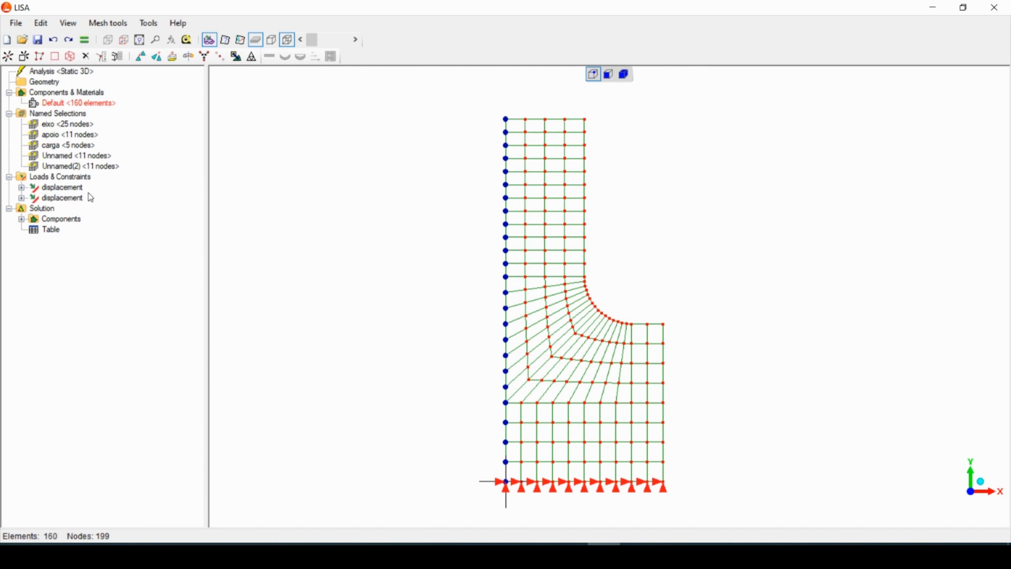
right_click(70, 179)
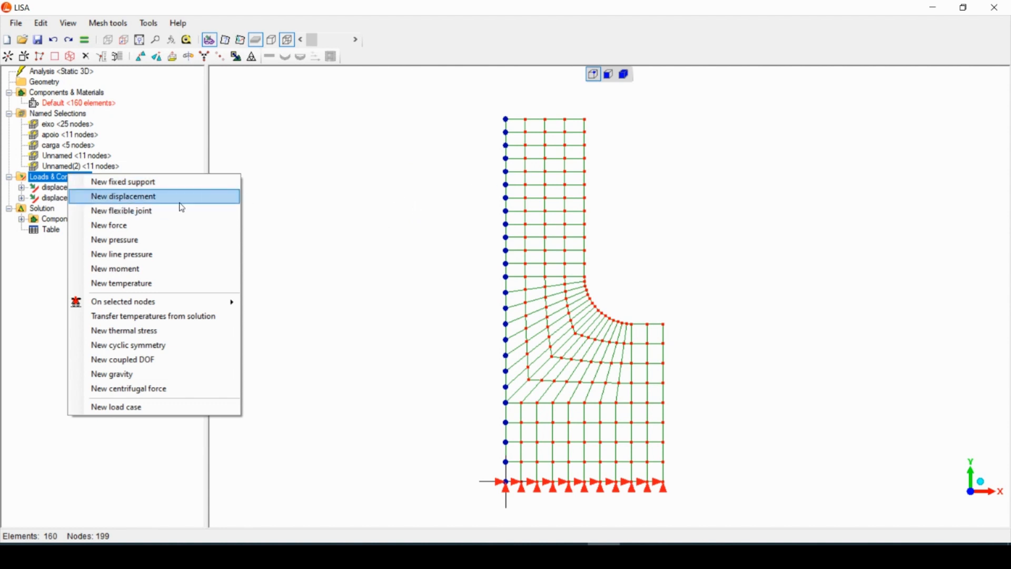
click(115, 199)
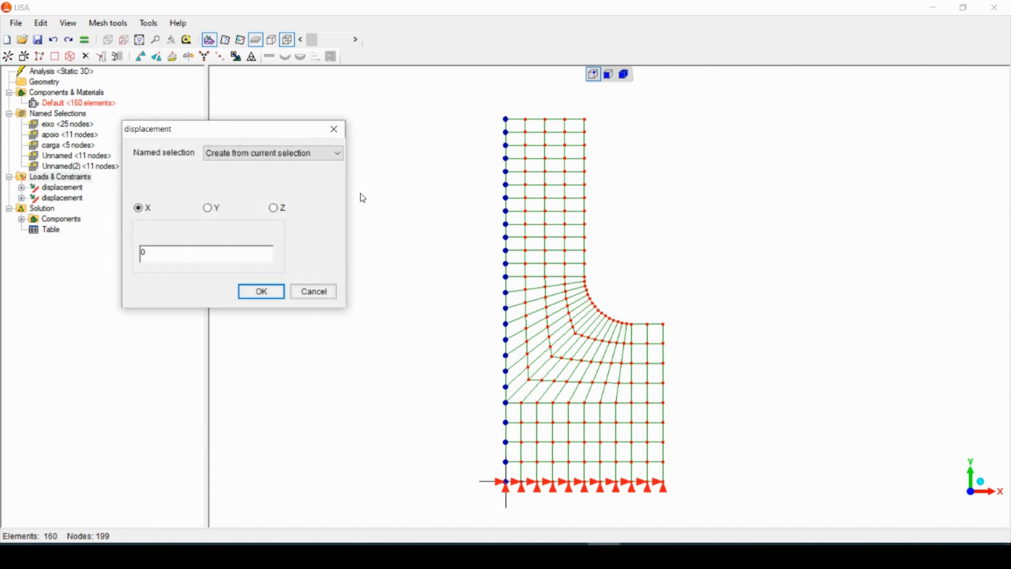
click(263, 292)
click(348, 230)
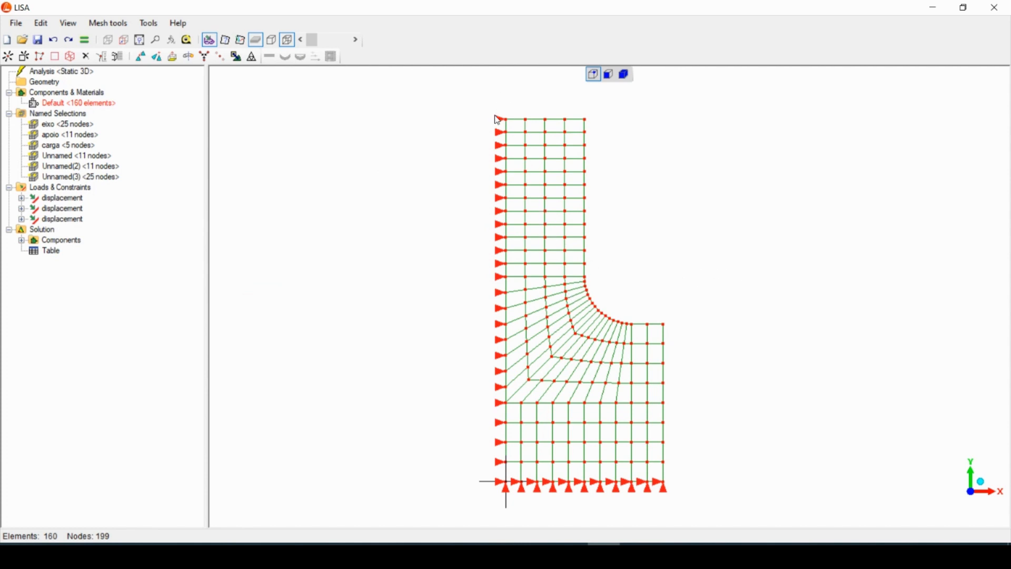
Select the nodes along the mesh's top edge
drag(479, 107, 622, 138)
Switch to SMath Solver and review the bar's dimensioned figure and the calculated maximum load N_máx
key(alt+Tab)
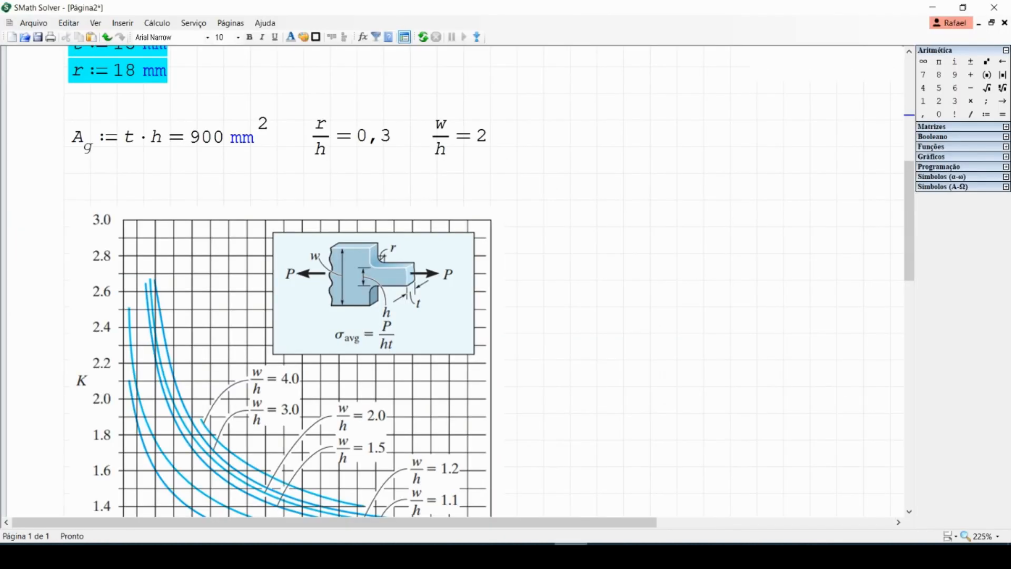
scroll(673, 299, up, 4)
scroll(672, 299, up, 5)
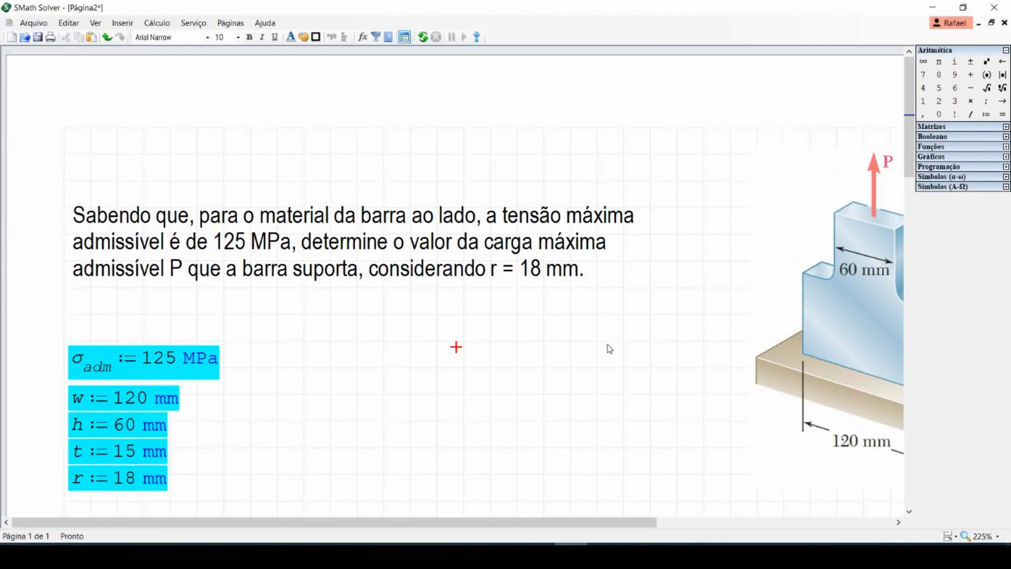
drag(586, 525, 727, 525)
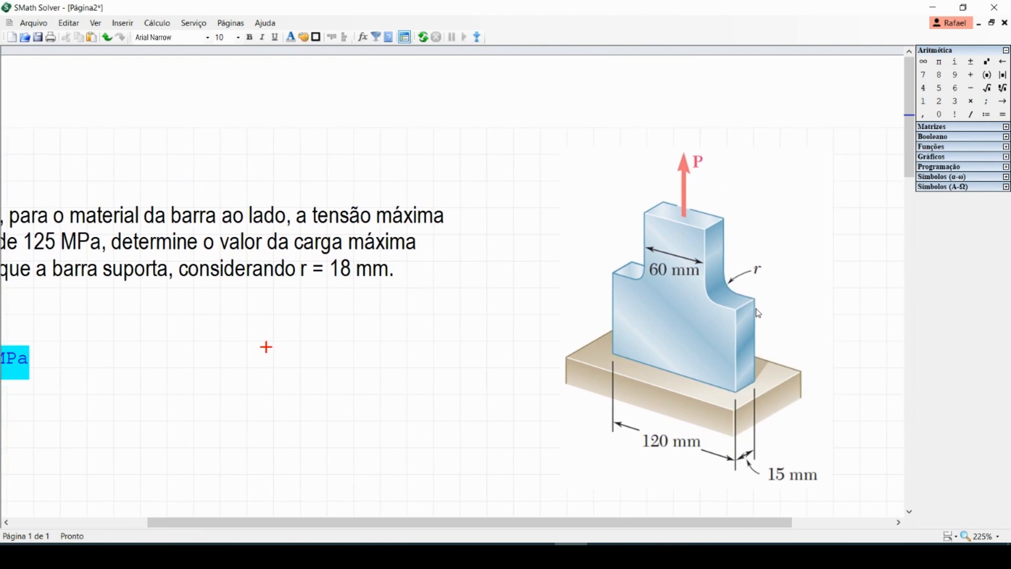
ctrl+scroll(631, 293, down, 1)
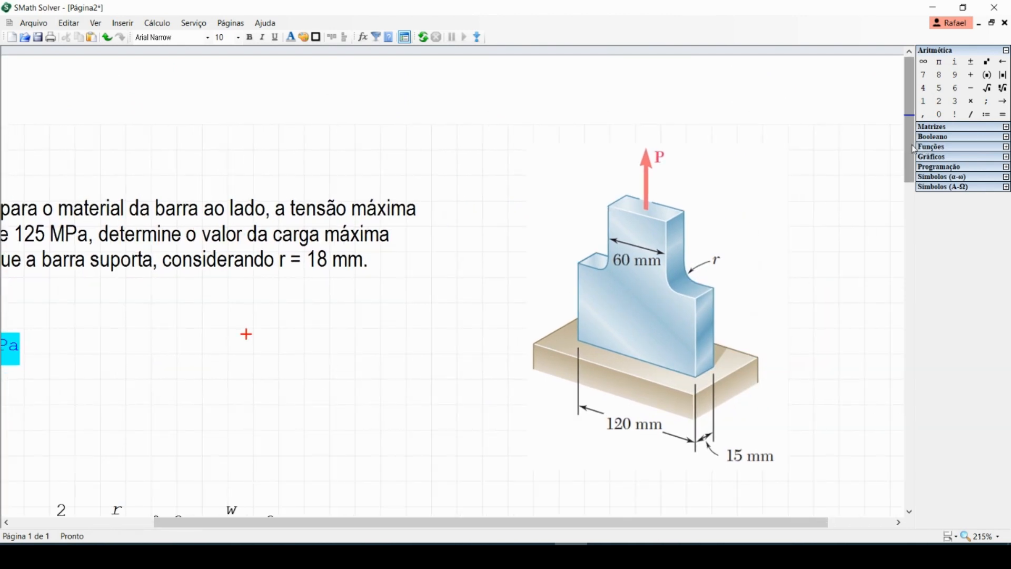
drag(909, 169, 909, 424)
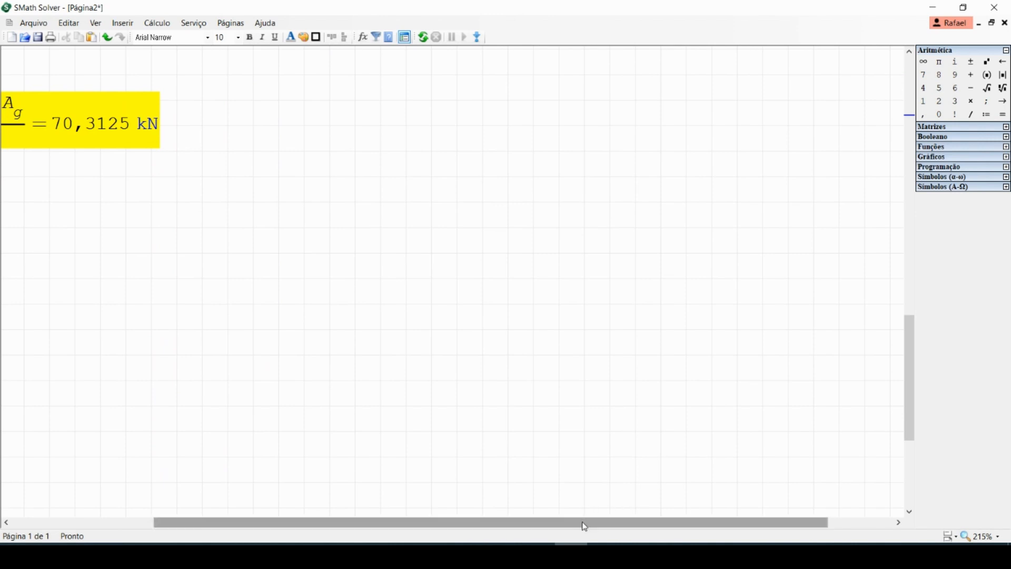
drag(582, 526, 350, 514)
scroll(310, 392, up, 2)
scroll(315, 387, up, 8)
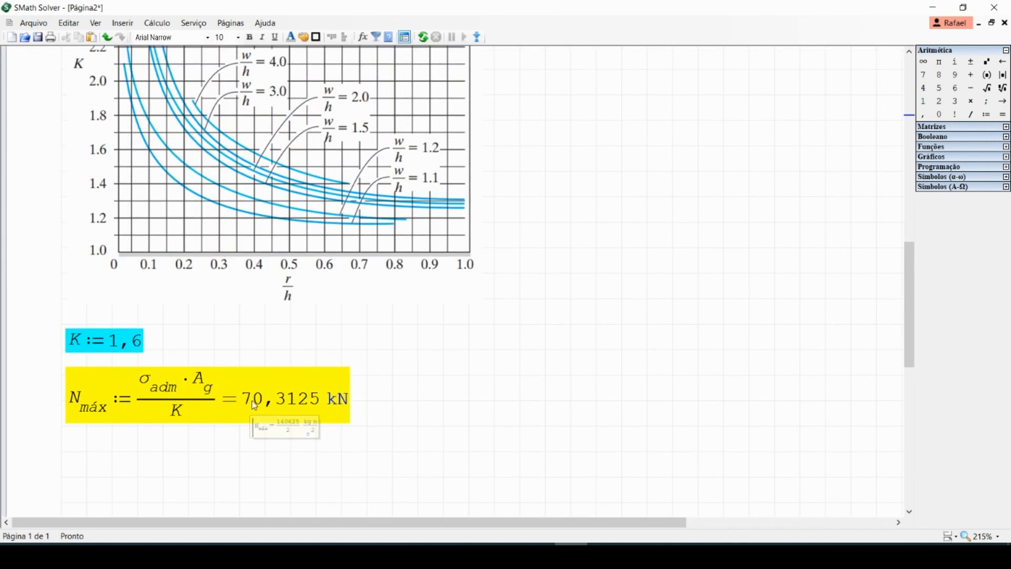
drag(249, 403, 338, 403)
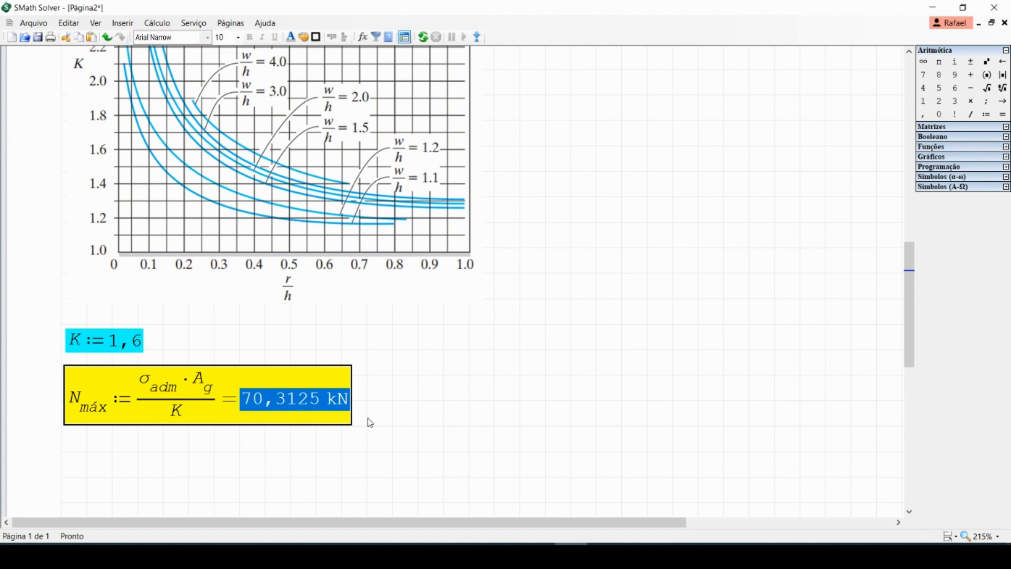
click(570, 555)
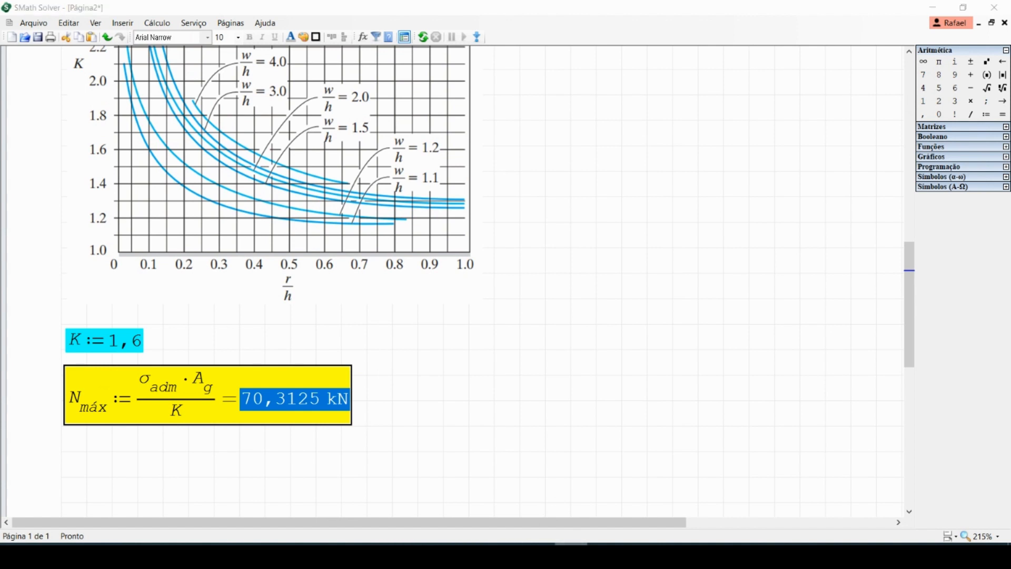
In LISA, apply a Y-direction force of half the calculated N_máx to the top-edge nodes, created from the current selection
scroll(679, 232, up, 2)
scroll(665, 282, down, 3)
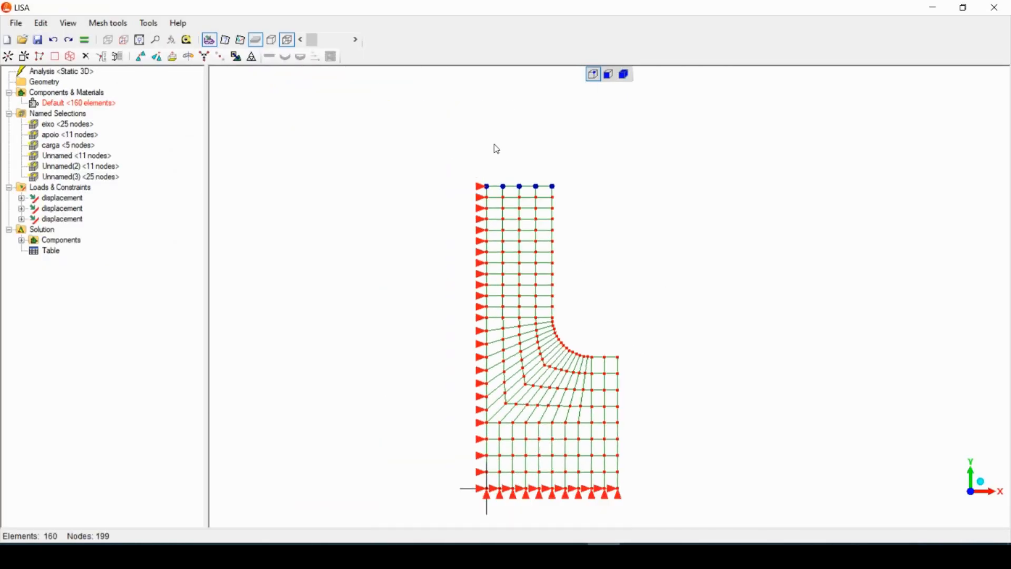
scroll(498, 116, up, 1)
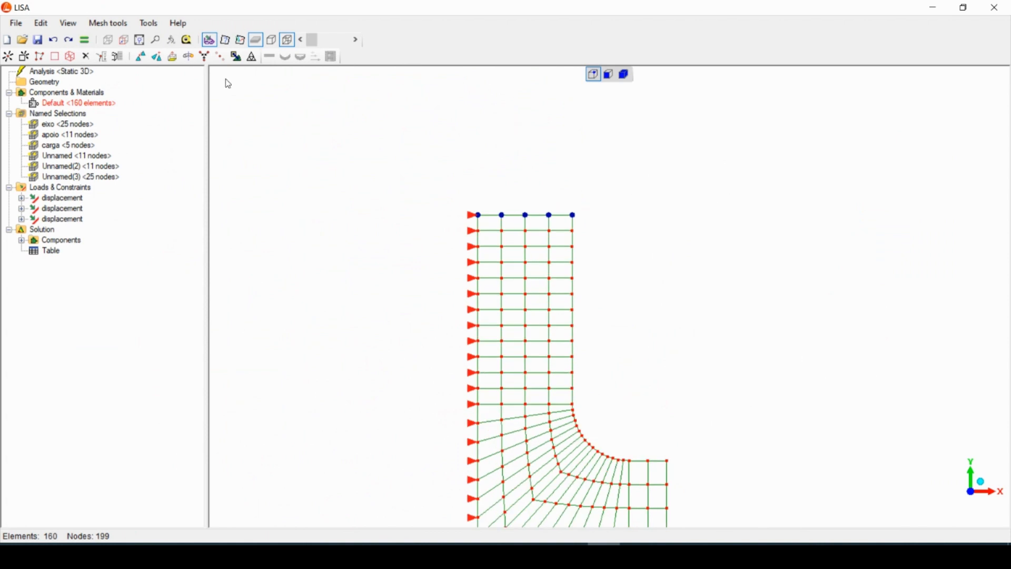
right_click(55, 190)
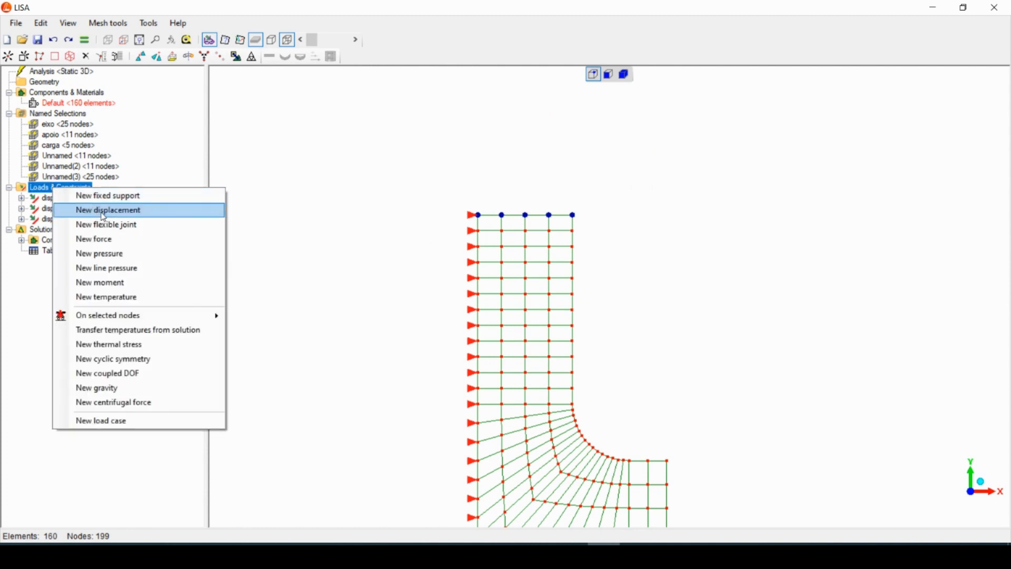
click(112, 245)
drag(382, 33, 649, 282)
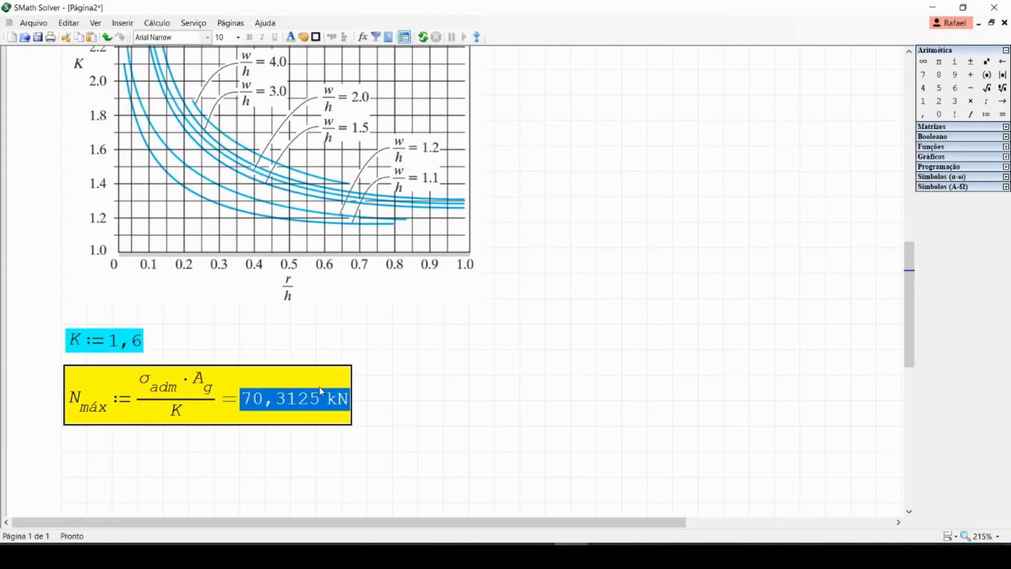
drag(910, 306, 916, 146)
scroll(852, 222, up, 3)
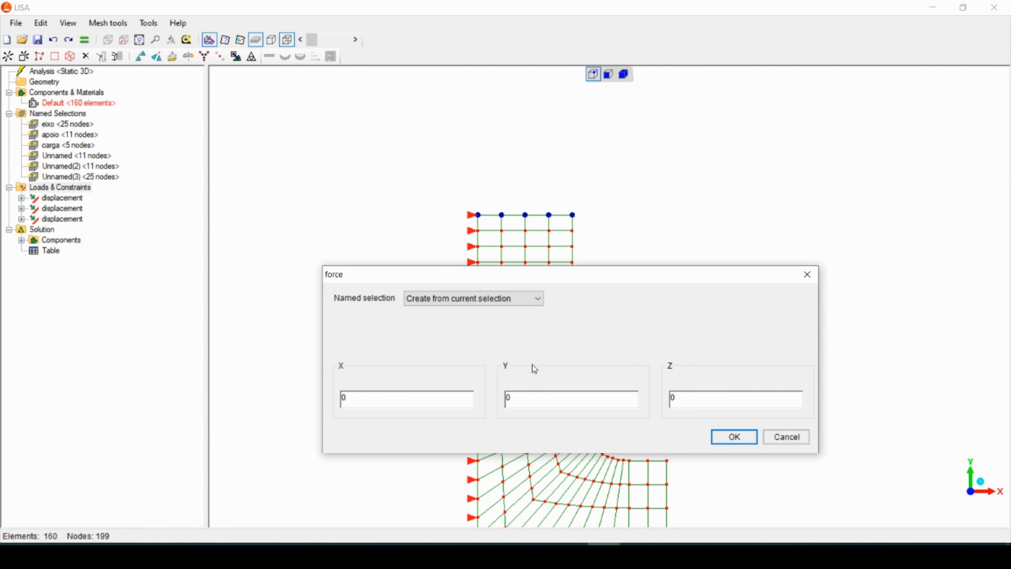
drag(536, 401, 478, 406)
text(35.155)
click(517, 399)
key(Delete)
double_click(508, 400)
click(736, 437)
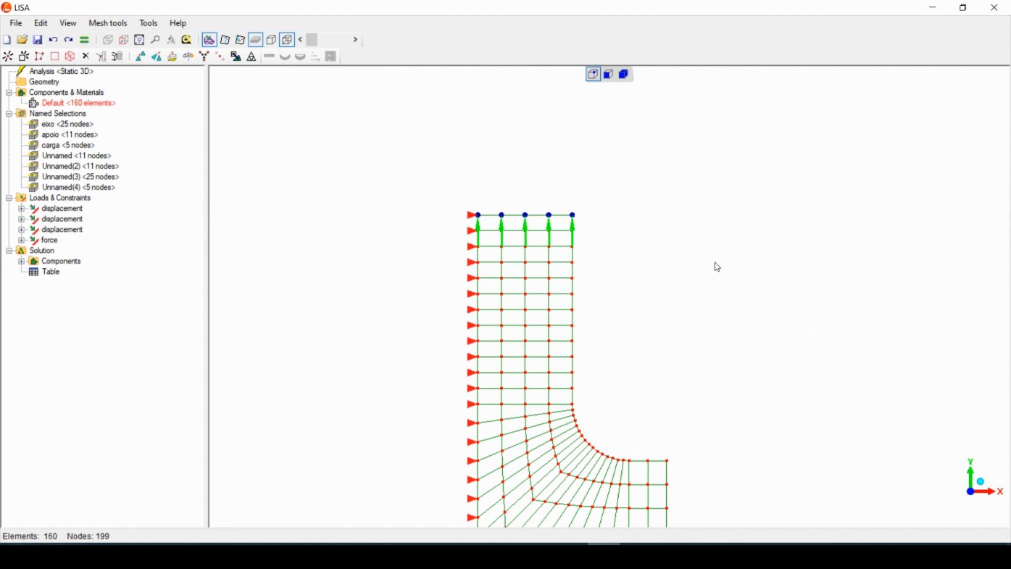
Examine the applied force and constraints on the whole mesh, switching to face selection and toggling the loads and constraints display off and on
scroll(535, 205, down, 3)
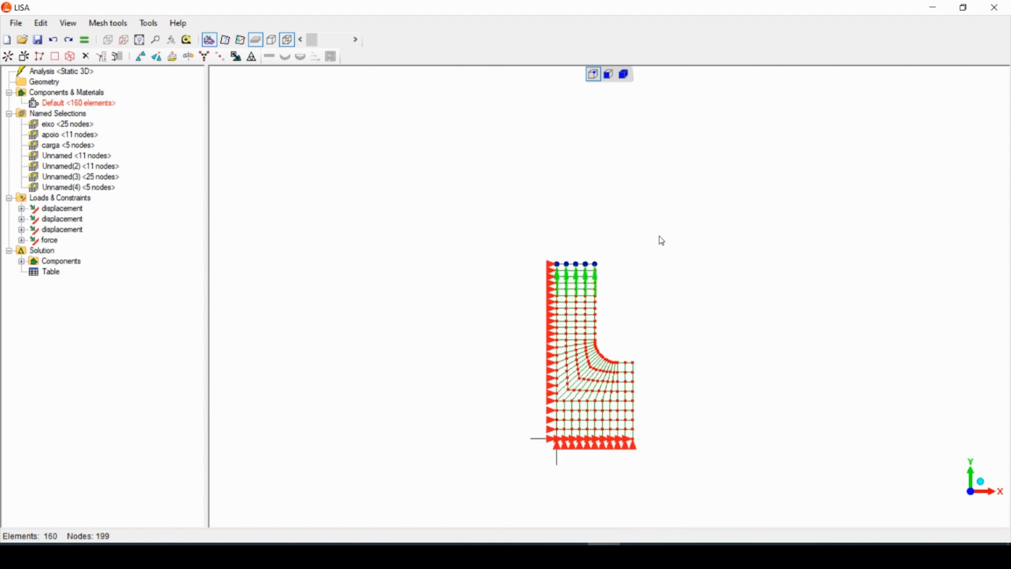
scroll(632, 295, up, 2)
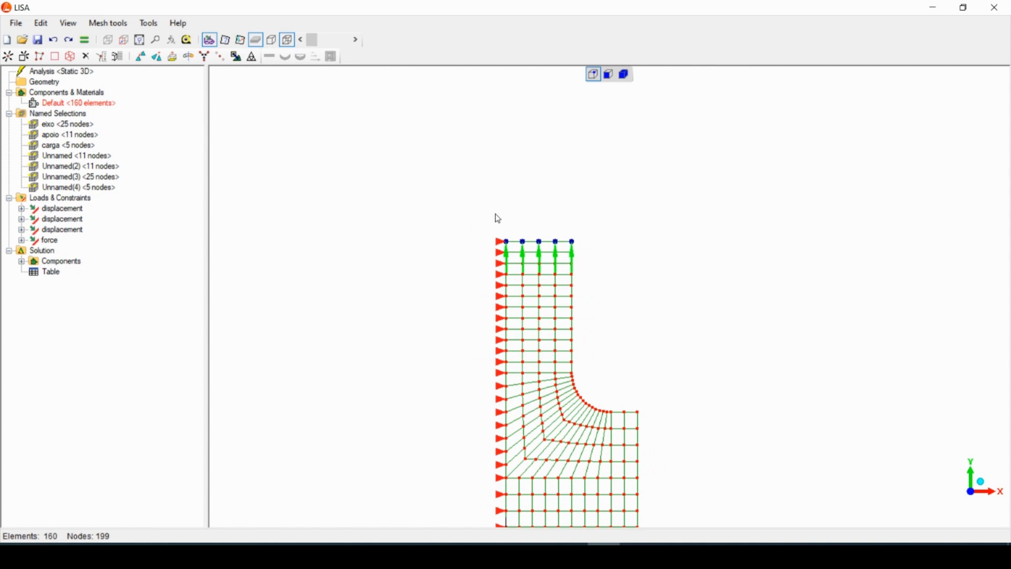
scroll(500, 218, down, 2)
right_drag(559, 458, 568, 433)
scroll(568, 433, up, 1)
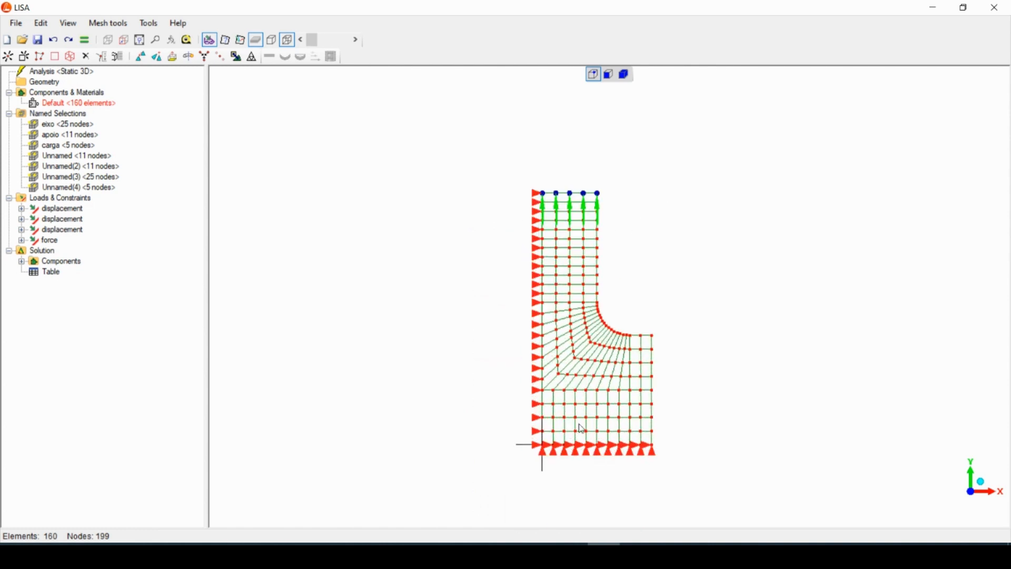
click(609, 74)
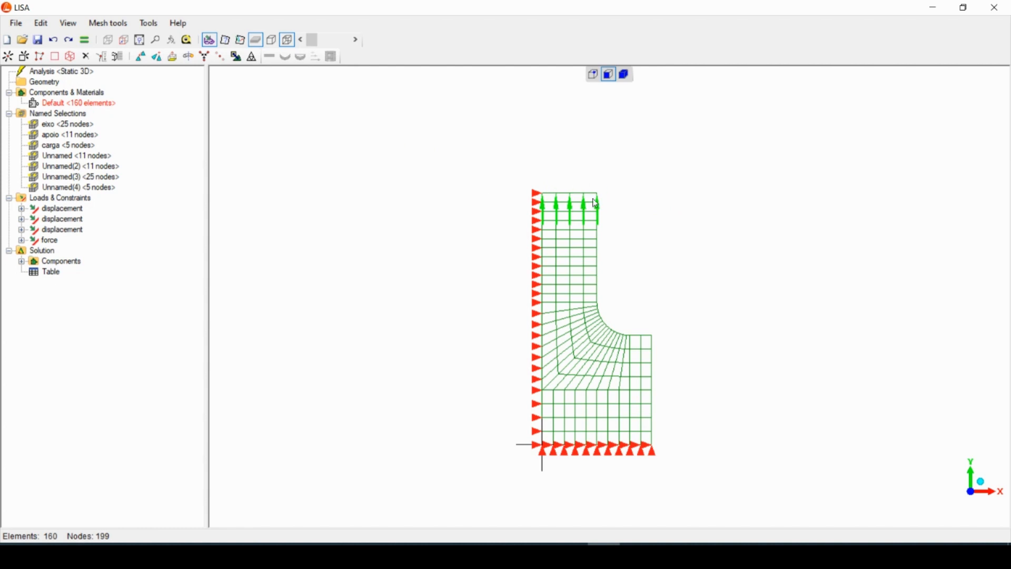
click(209, 41)
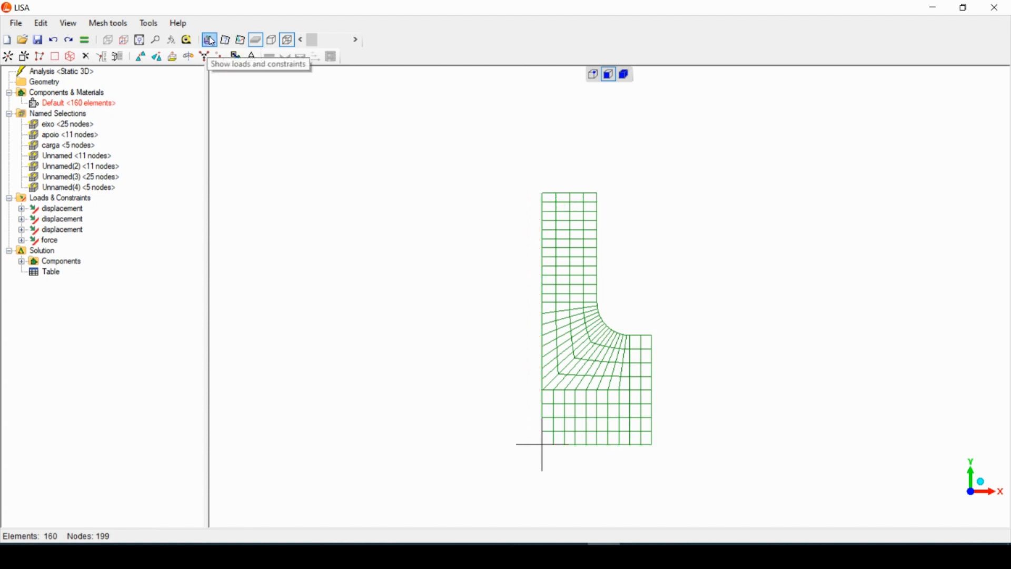
click(213, 42)
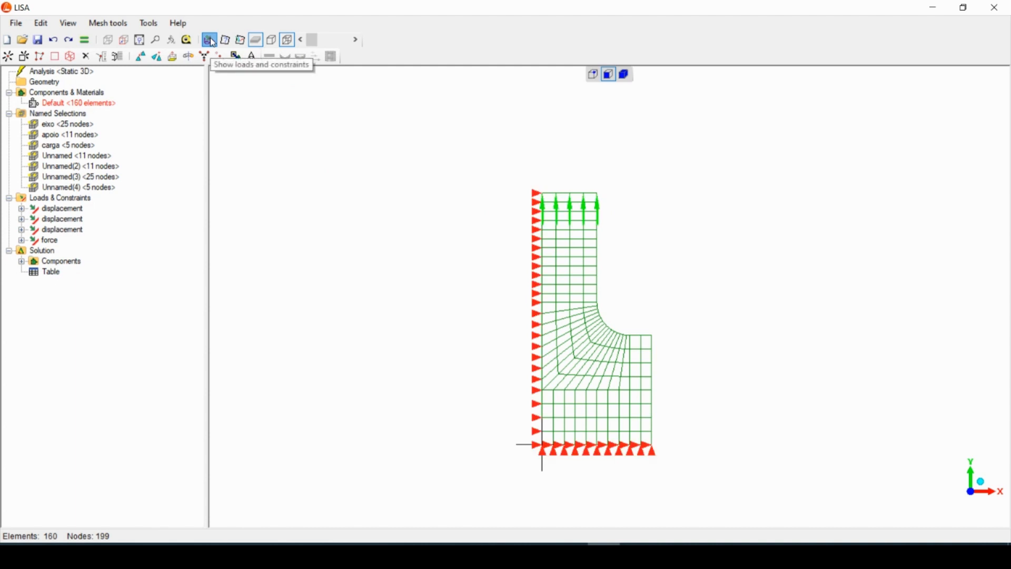